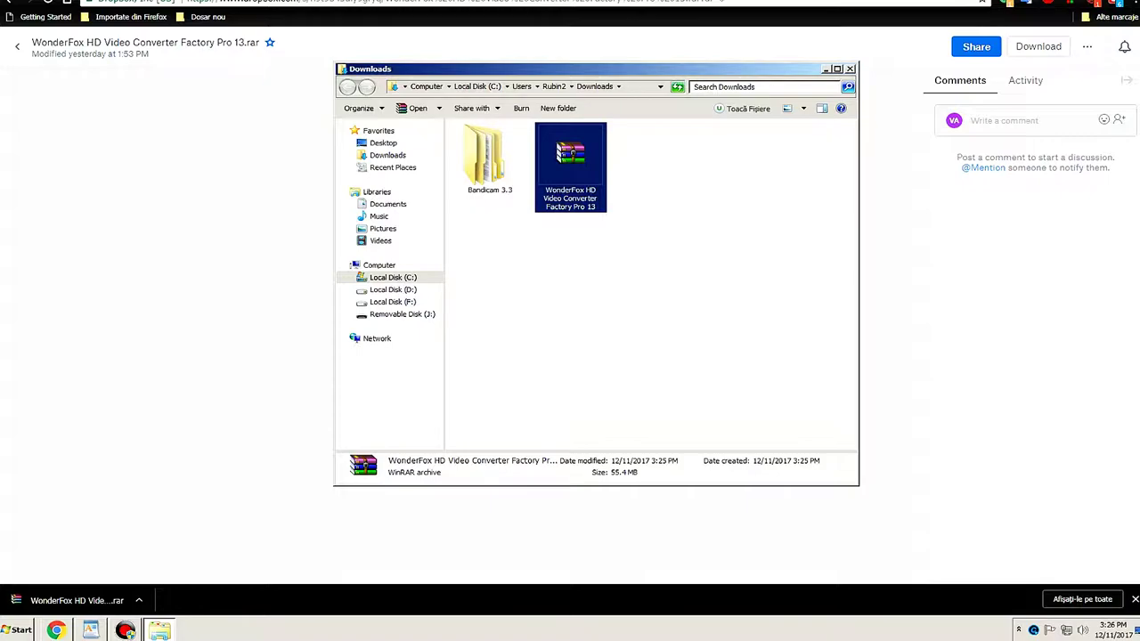
Step: Extract the WonderFox HD Video Converter Factory Pro 13 archive in place in Downloads and open the extracted folder
right_click(566, 153)
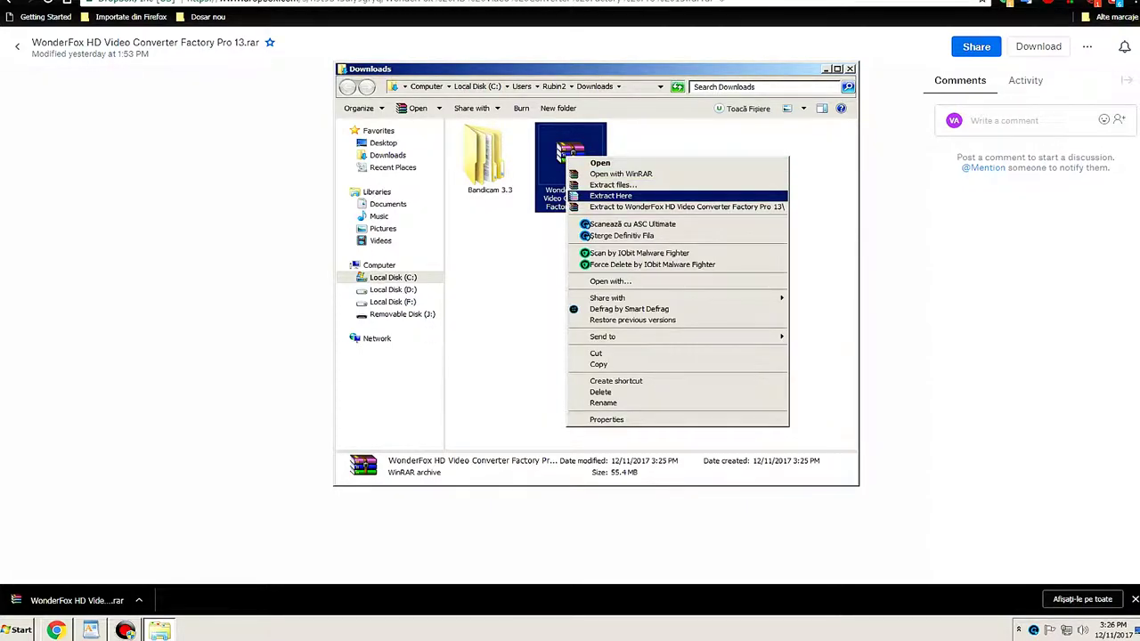
key(Return)
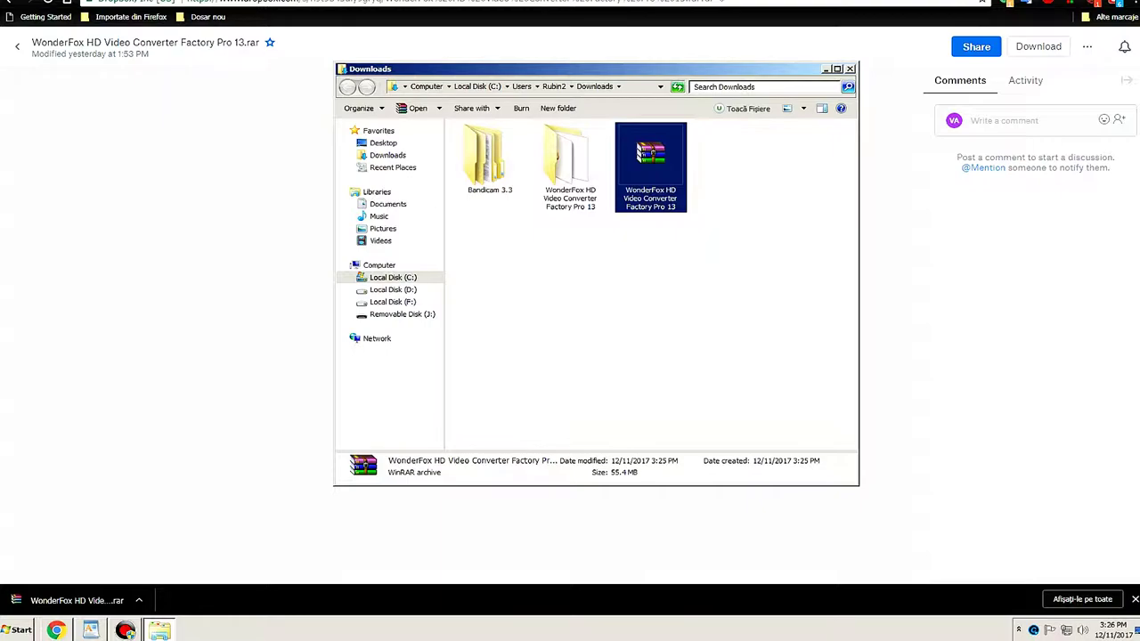
double_click(566, 153)
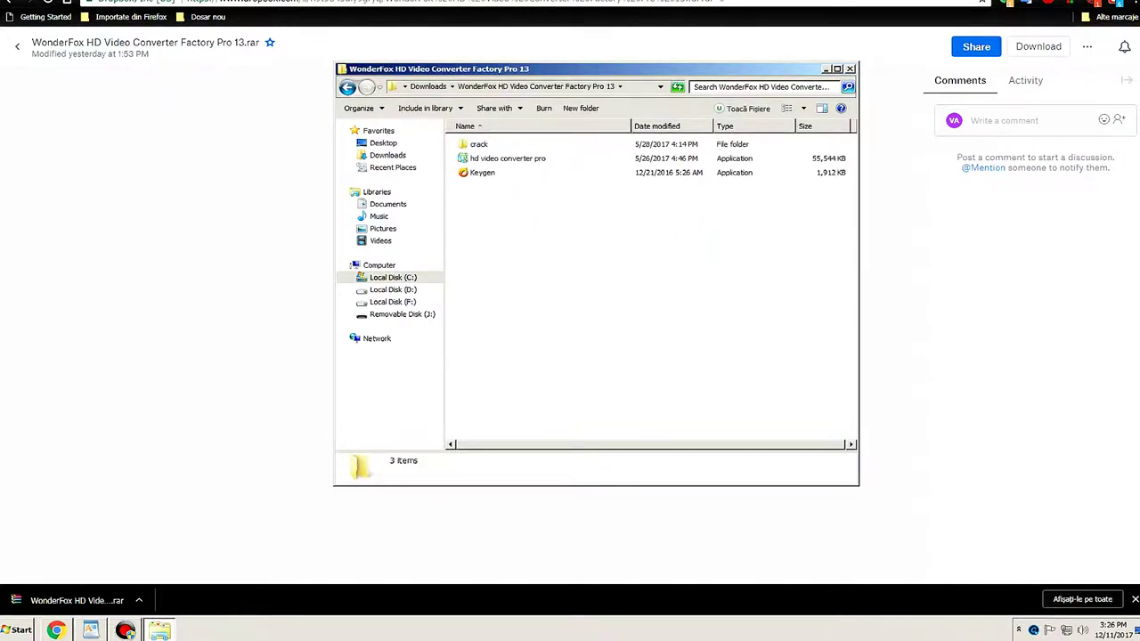
Step: Install HD Video Converter Factory Pro 13.0 from "hd video converter pro" in English, using the default destination folder
click(508, 158)
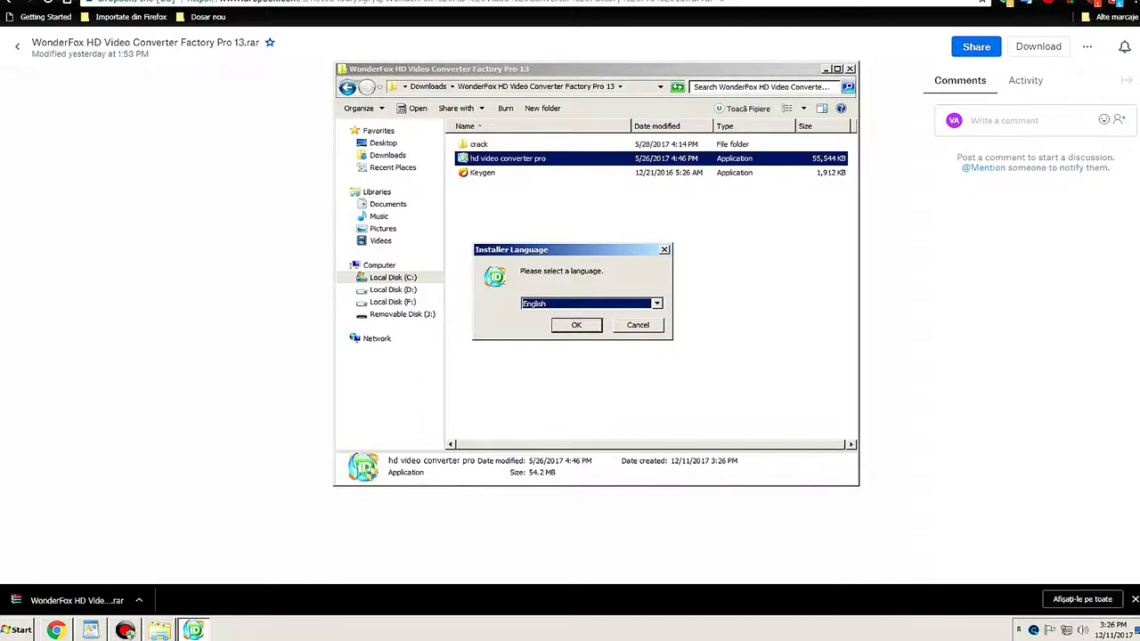
key(Return)
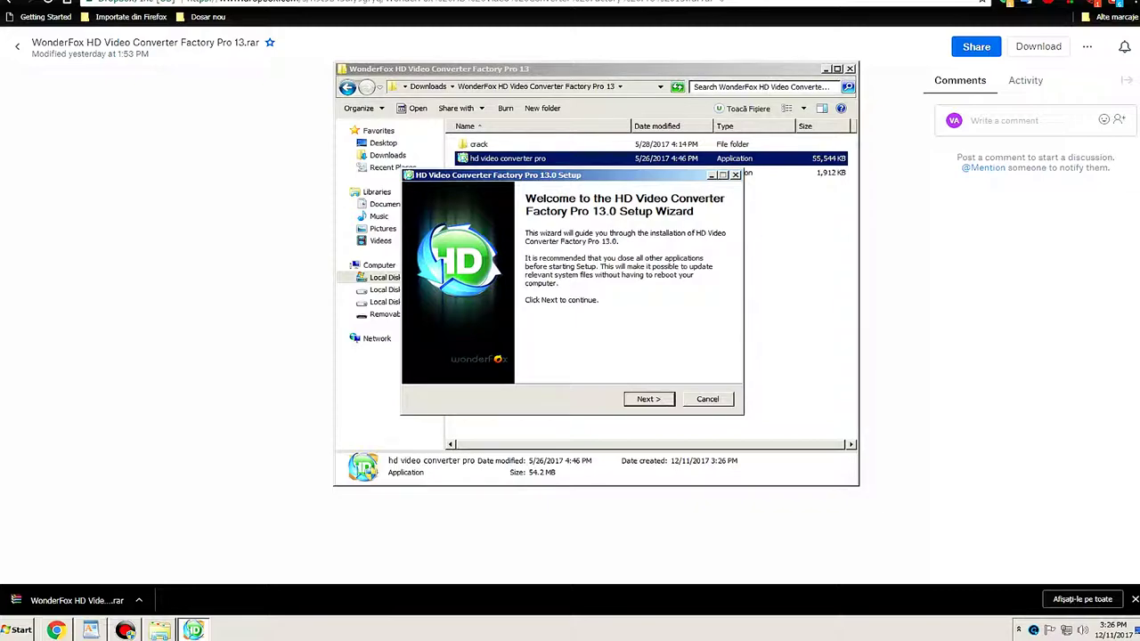
key(Return)
key(Return)
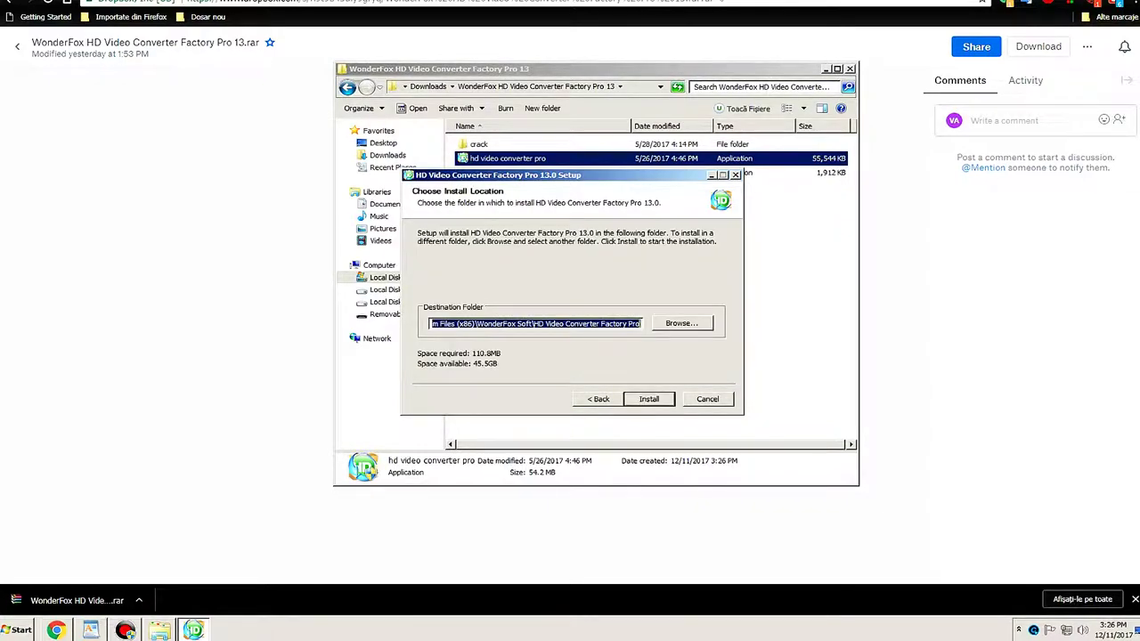
key(Return)
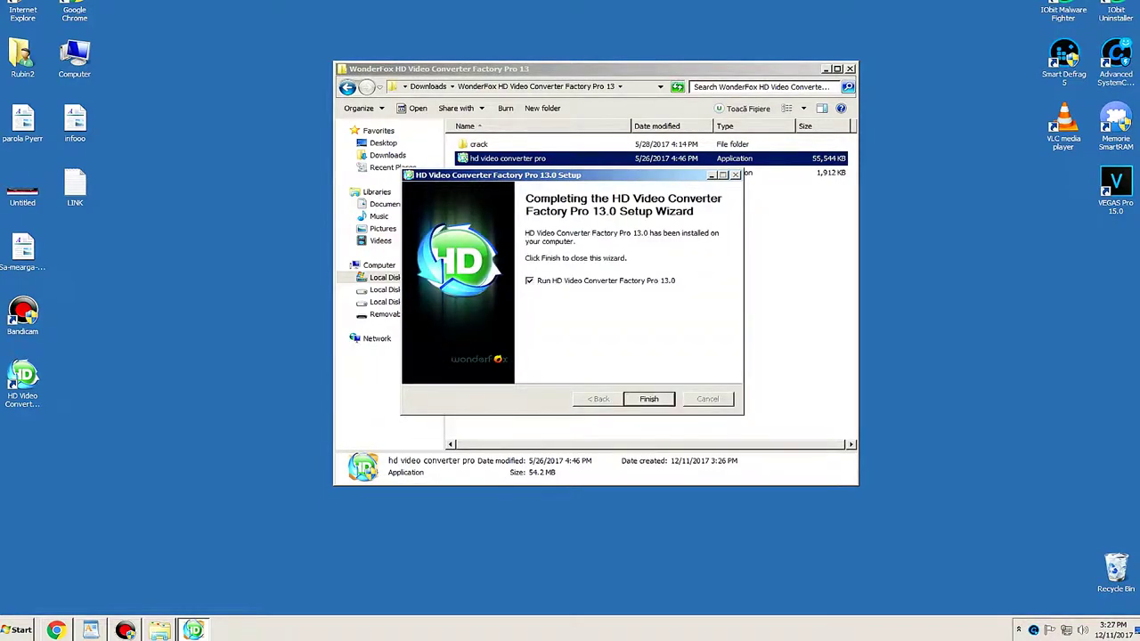
key(Return)
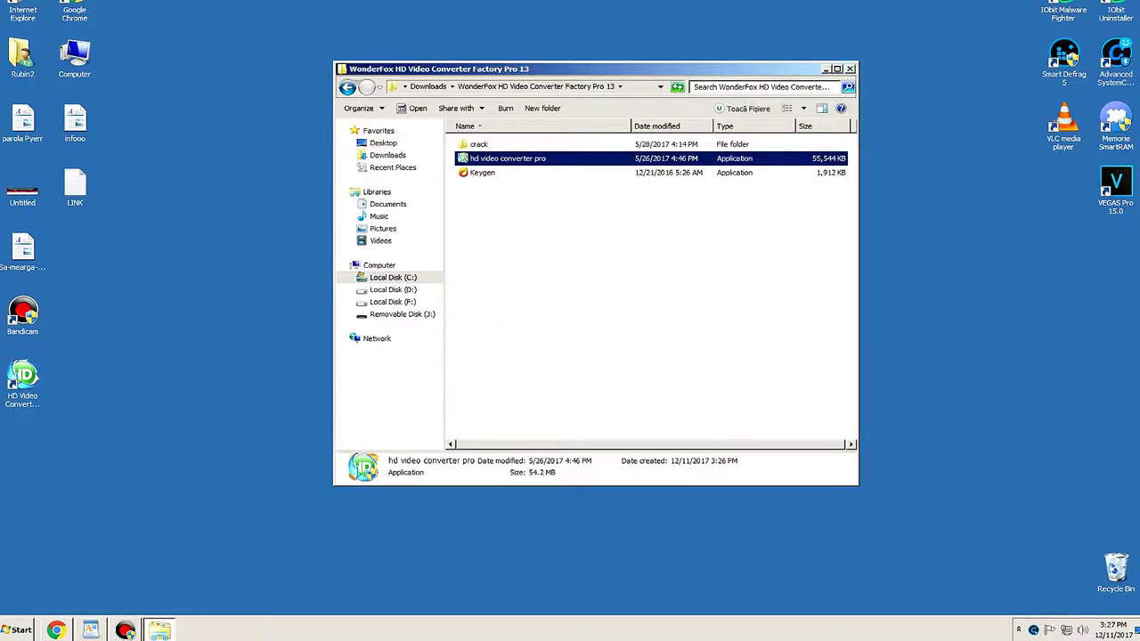
Step: Run Keygen with HD Video Converter Factory Pro 11.0 as the product, and close it
click(482, 172)
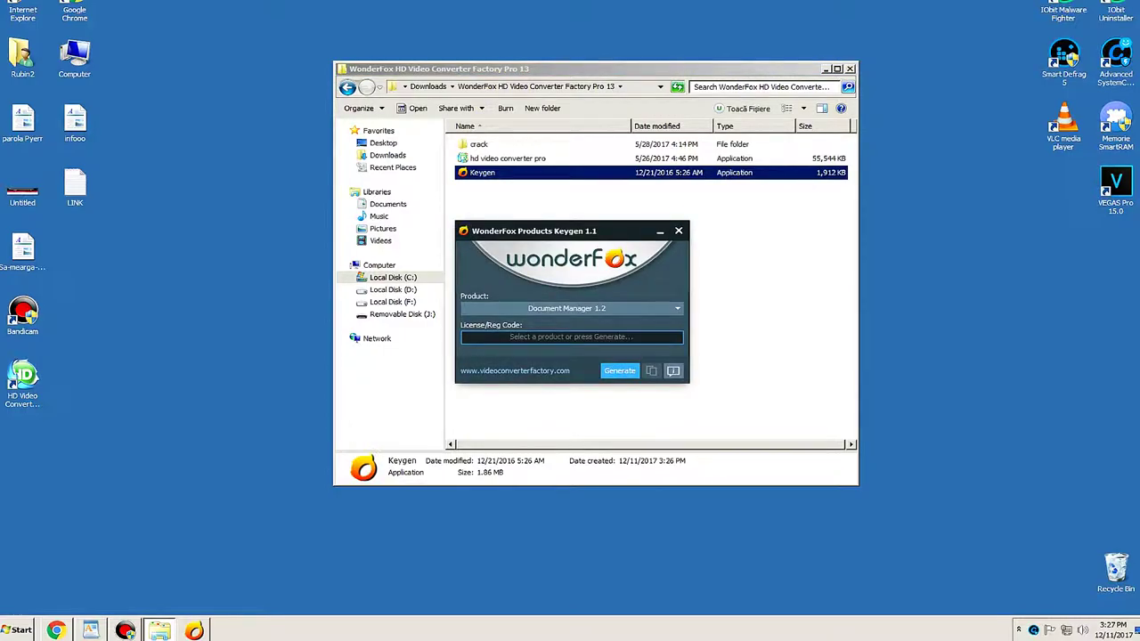
click(570, 308)
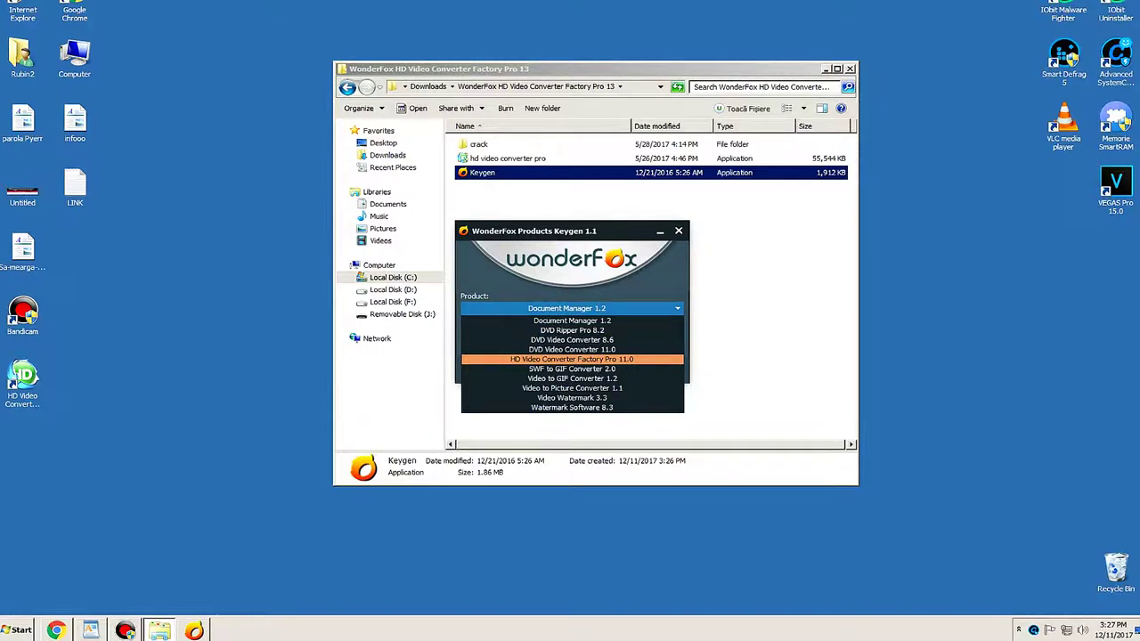
click(572, 359)
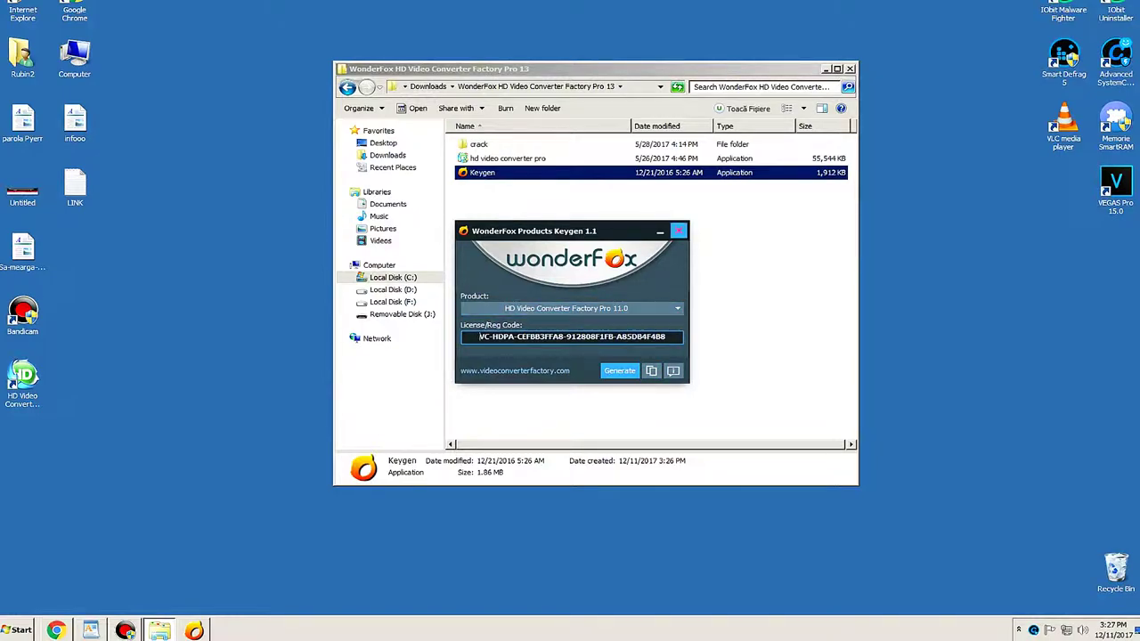
click(678, 230)
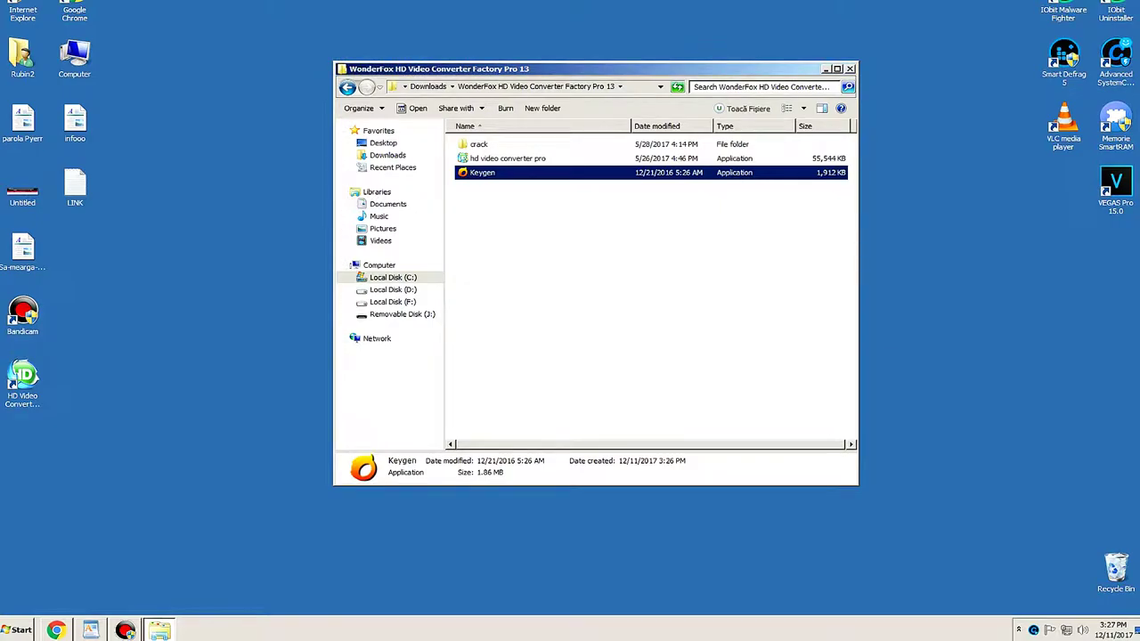
Step: Launch HD Video Converter Factory Pro and add the video "1" from the Videos library
click(22, 383)
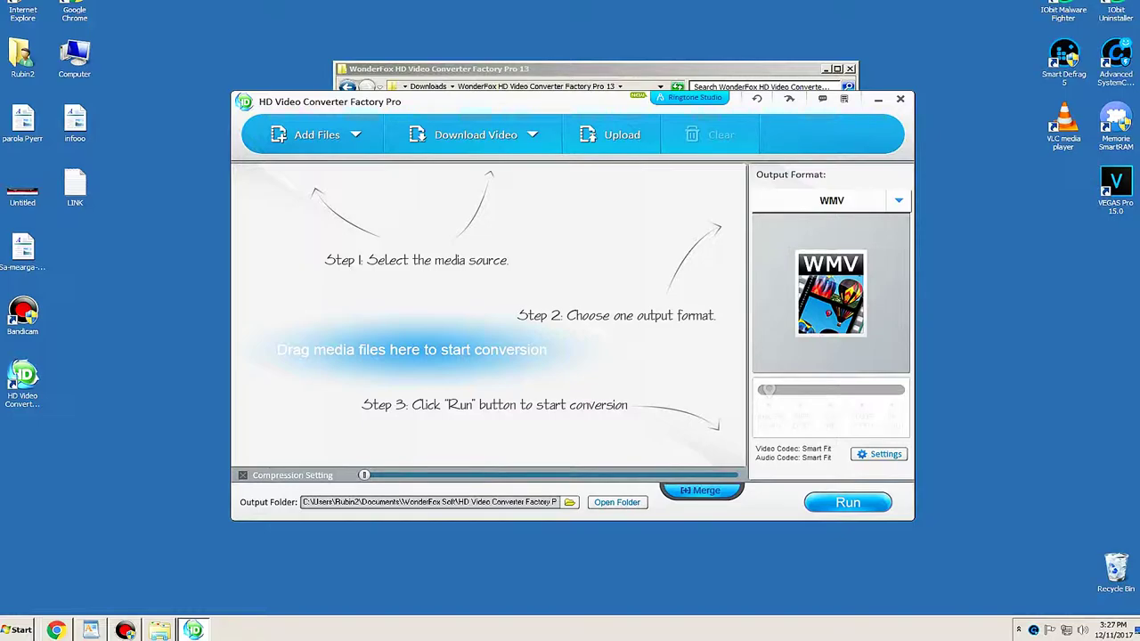
click(356, 135)
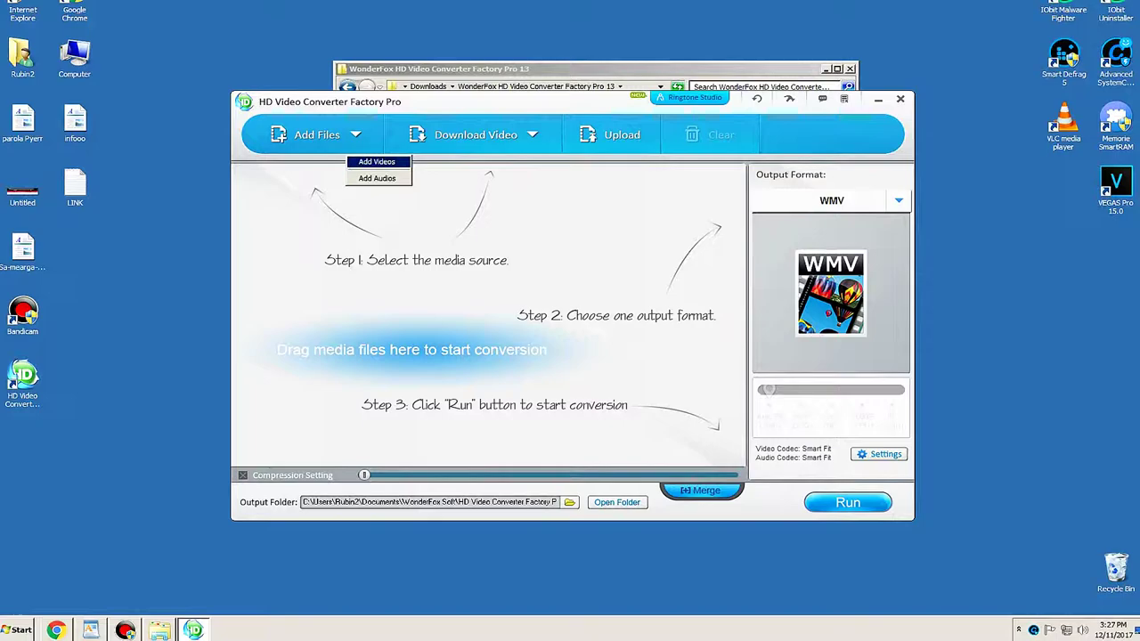
click(377, 162)
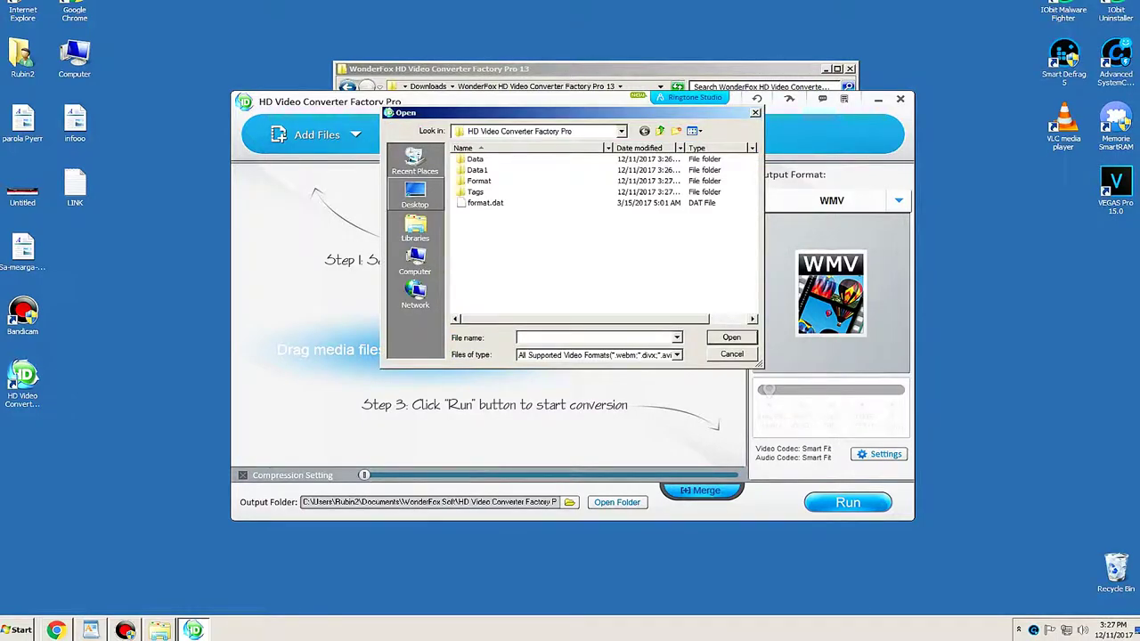
click(415, 228)
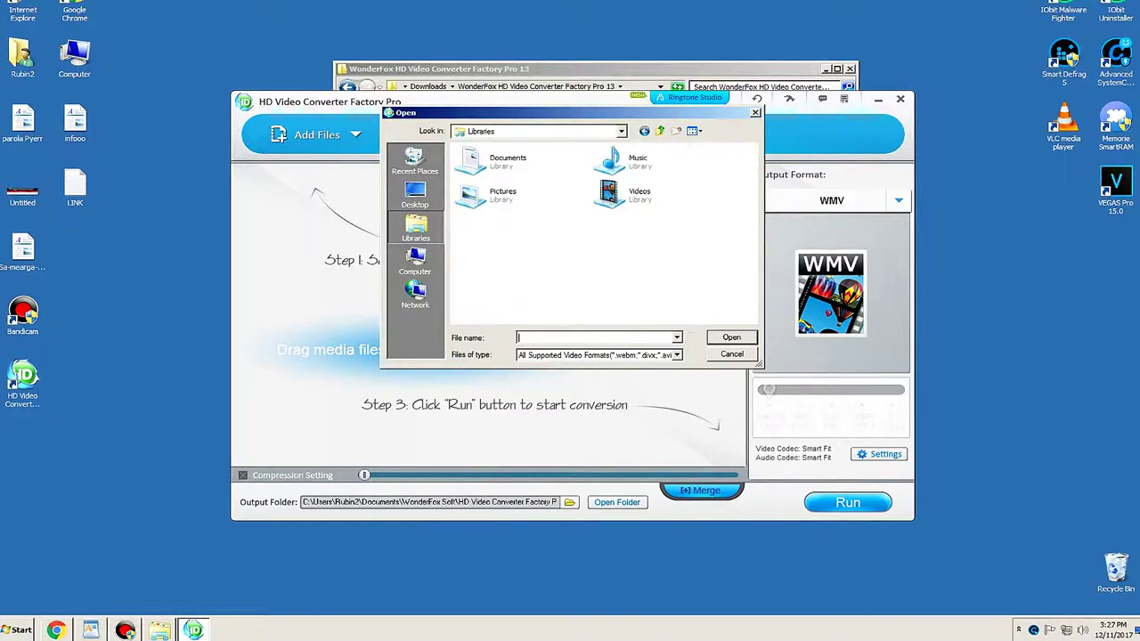
double_click(616, 192)
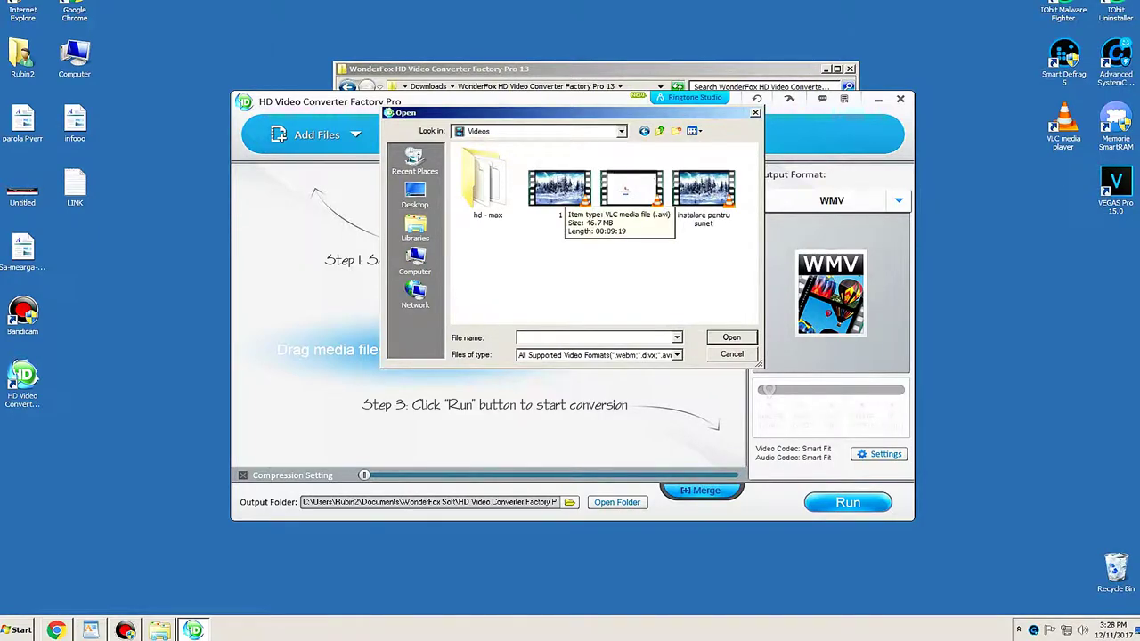
click(559, 189)
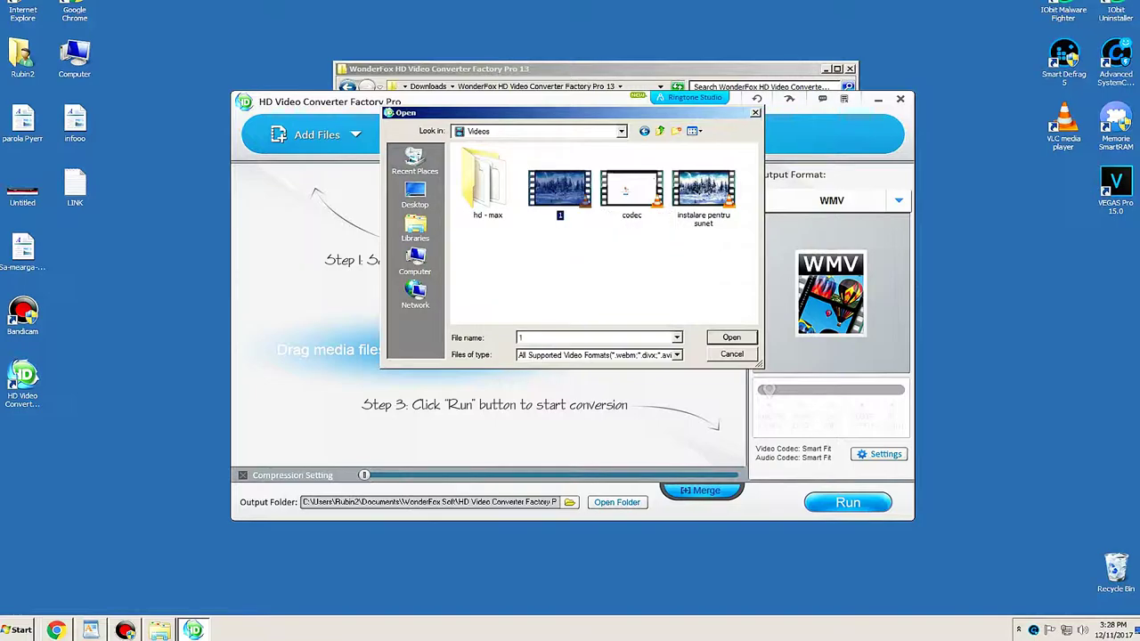
key(Return)
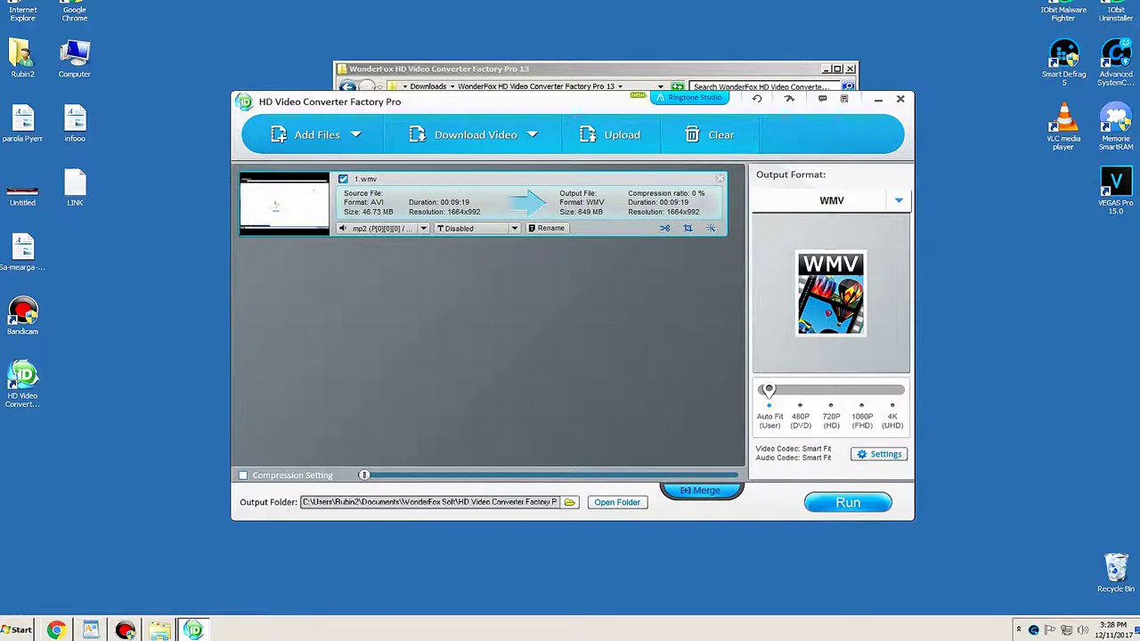
Step: Choose WMV as the video output format and set the output quality to 4K (UHD)
click(859, 285)
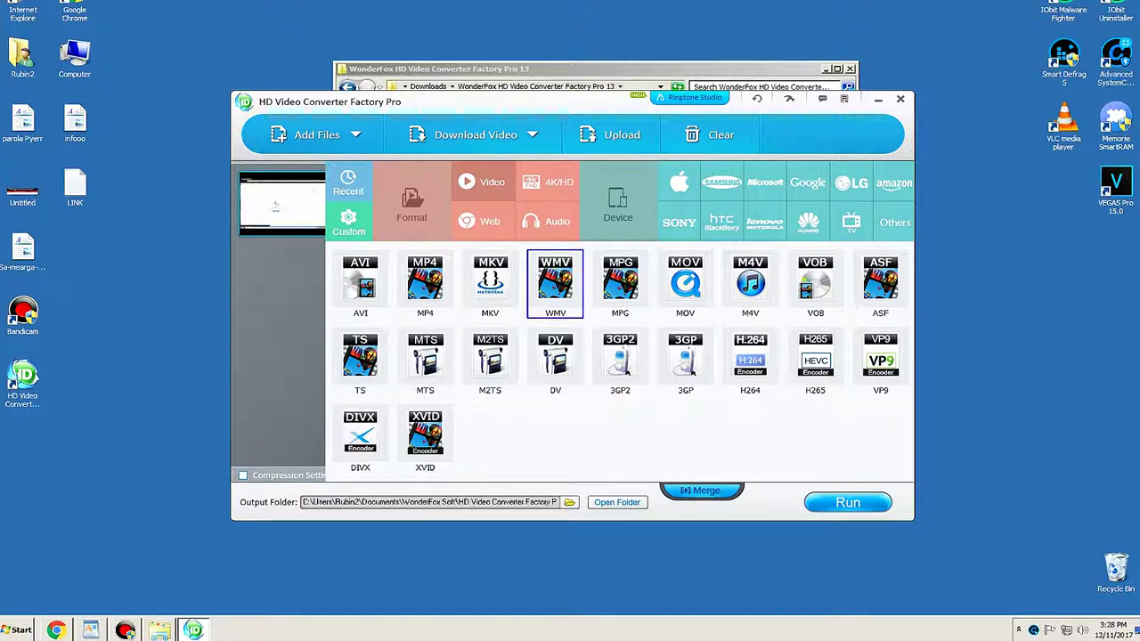
click(555, 283)
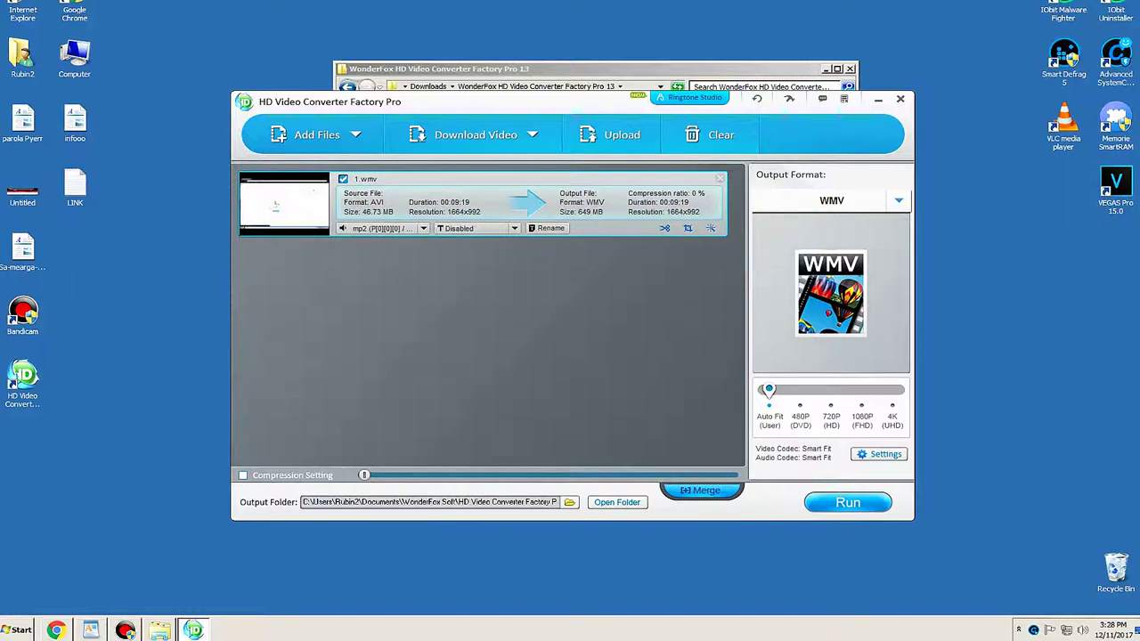
drag(769, 390, 893, 390)
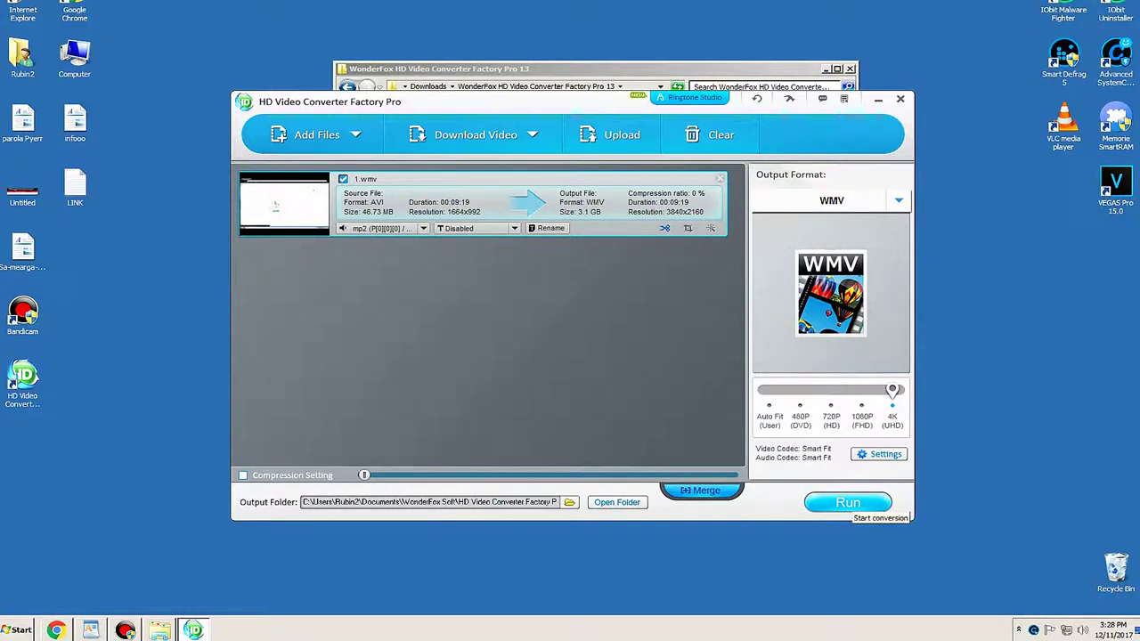
Step: Run the conversion of the added video and open the output folder
click(847, 504)
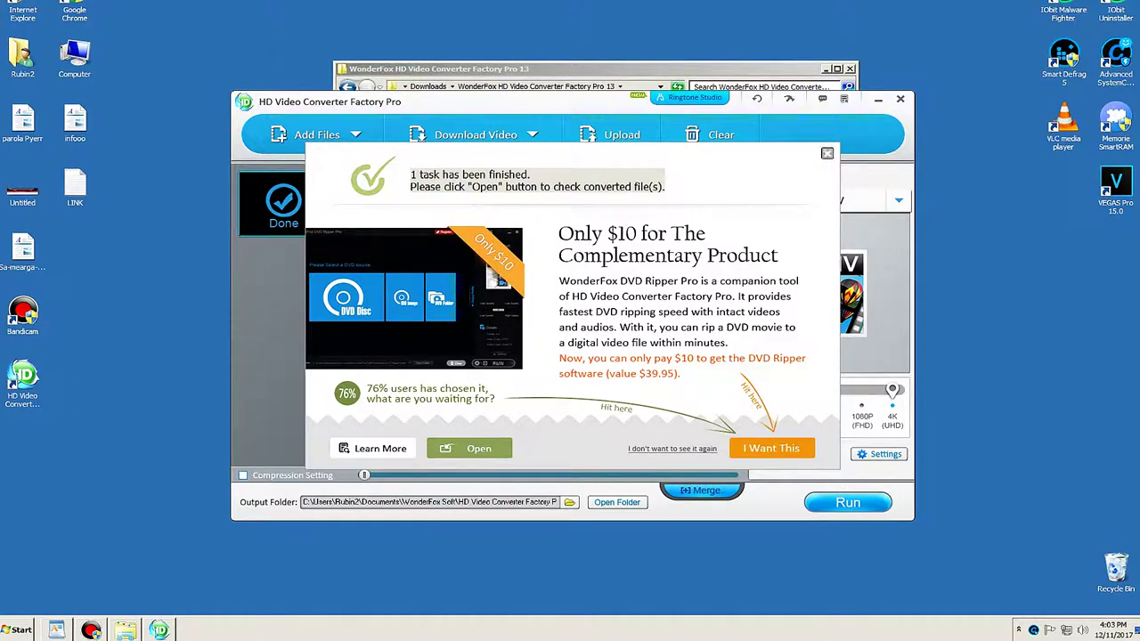
click(826, 153)
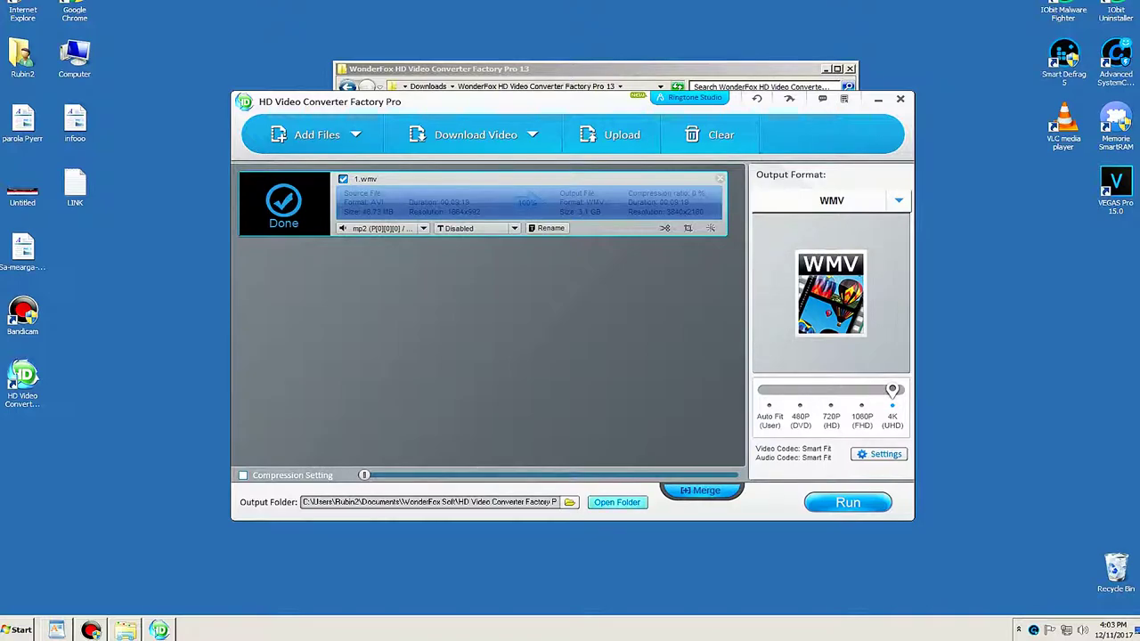
click(617, 502)
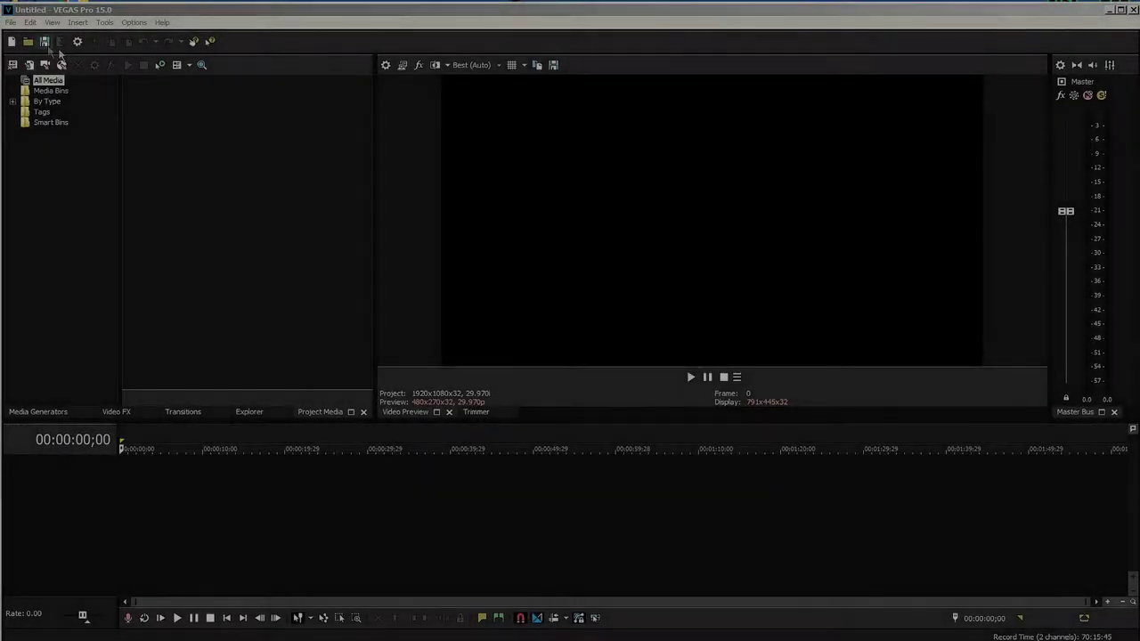
click(11, 22)
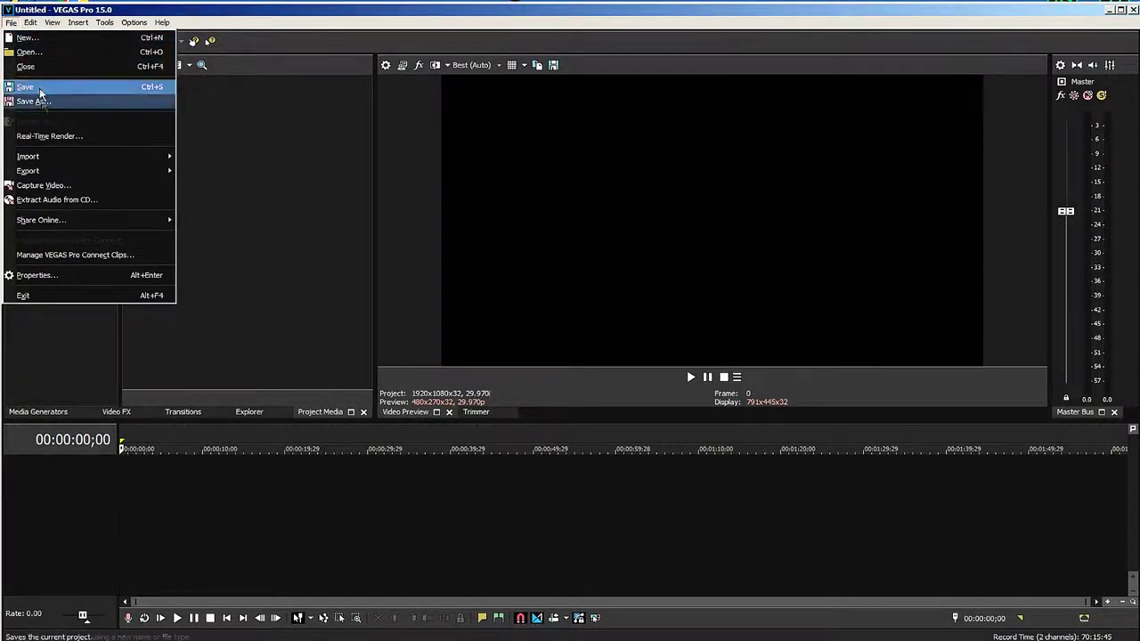
mouse_move(58, 157)
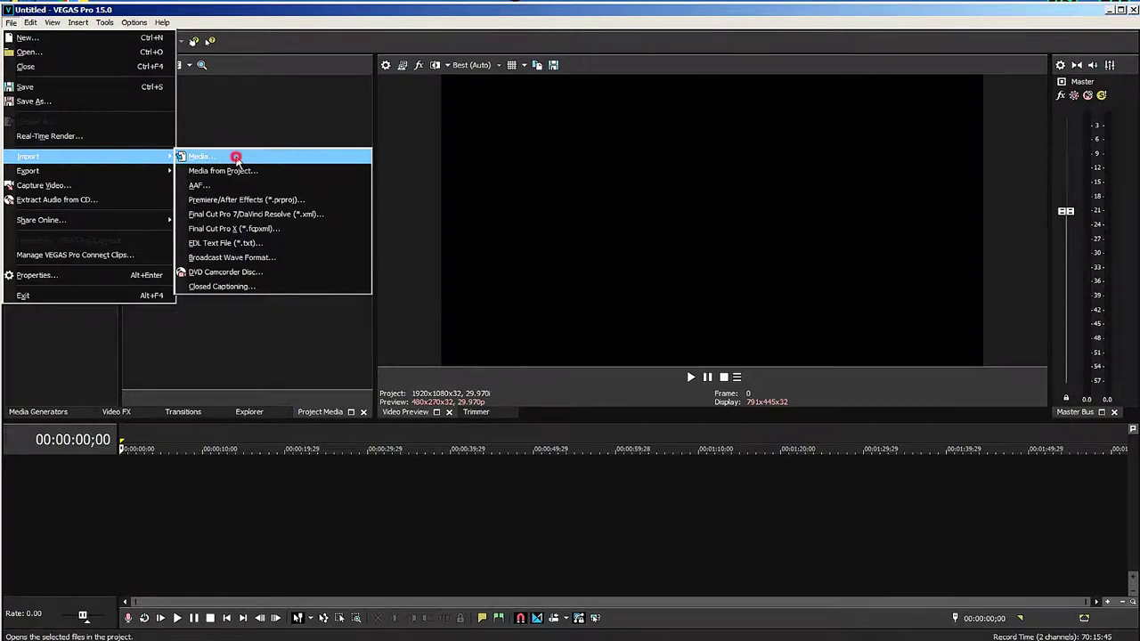
click(236, 157)
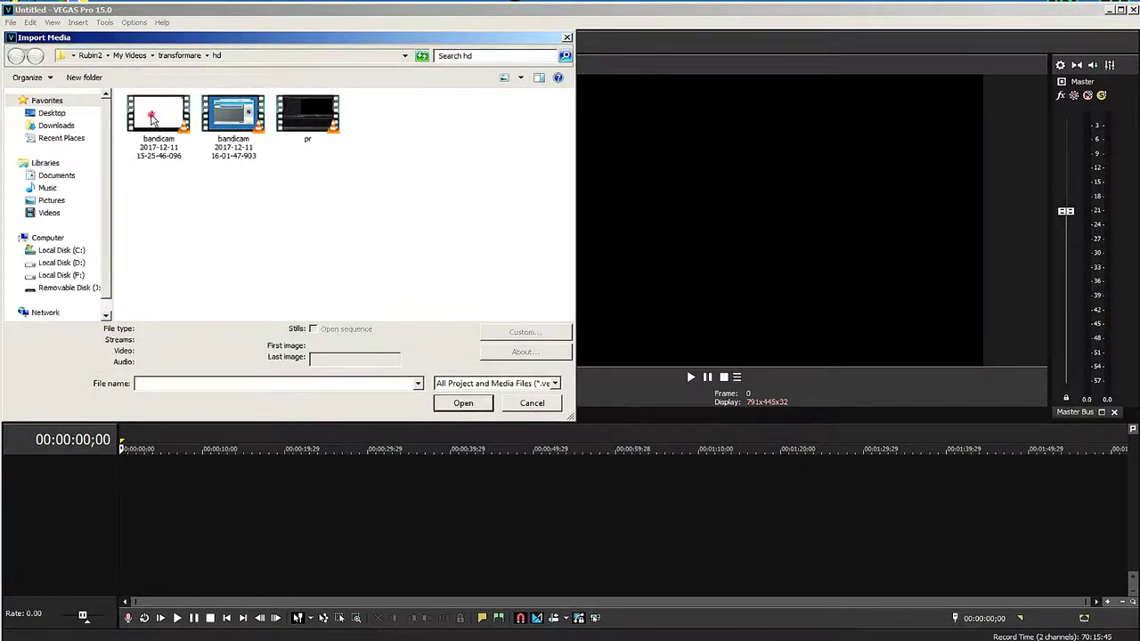
key(Down)
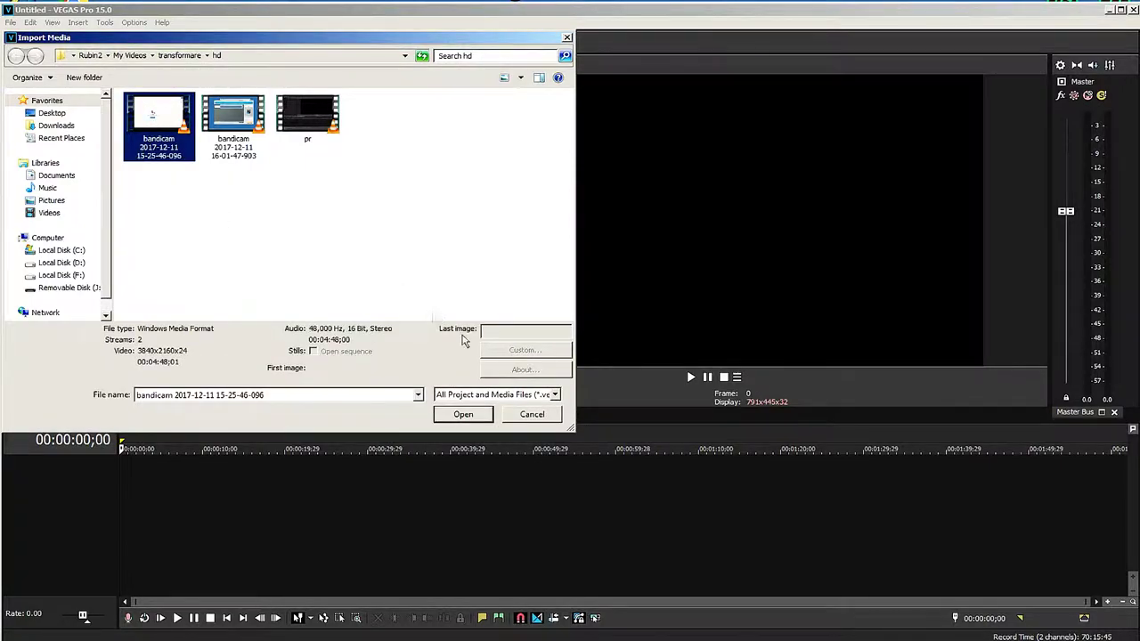
click(463, 415)
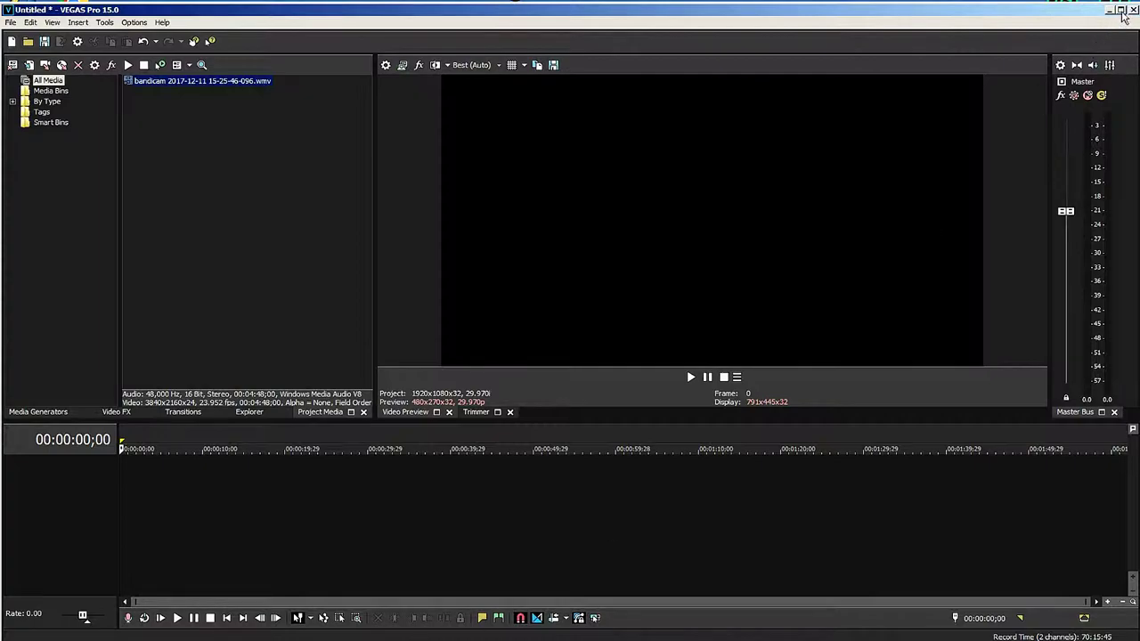
Step: Place the imported clip at the start of the timeline and briefly preview its playback
click(1122, 11)
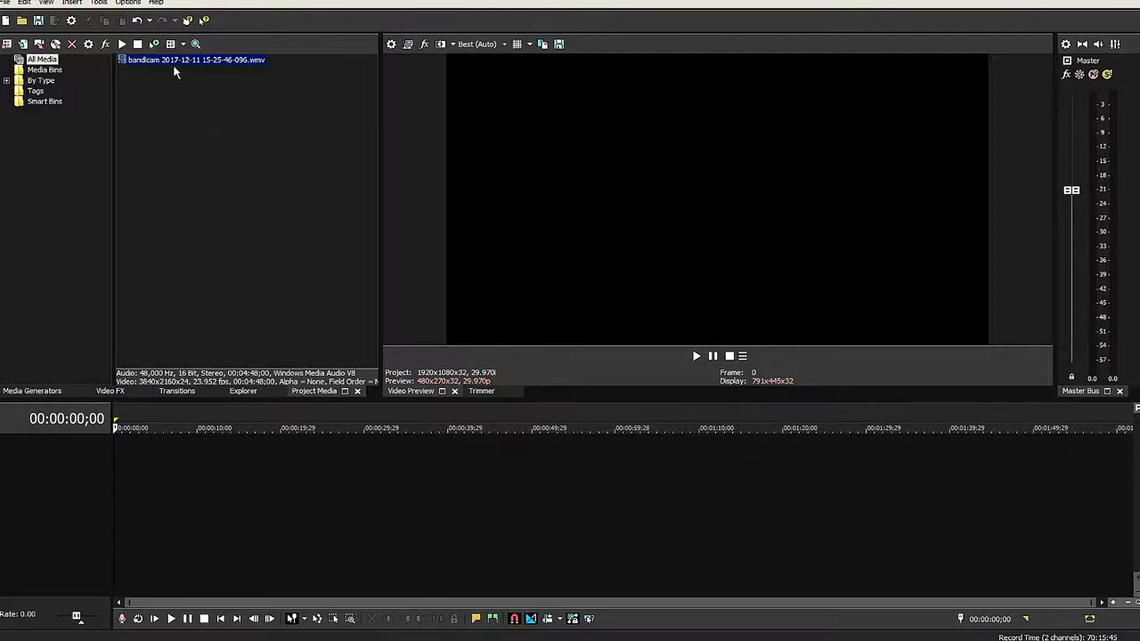
drag(173, 62, 122, 459)
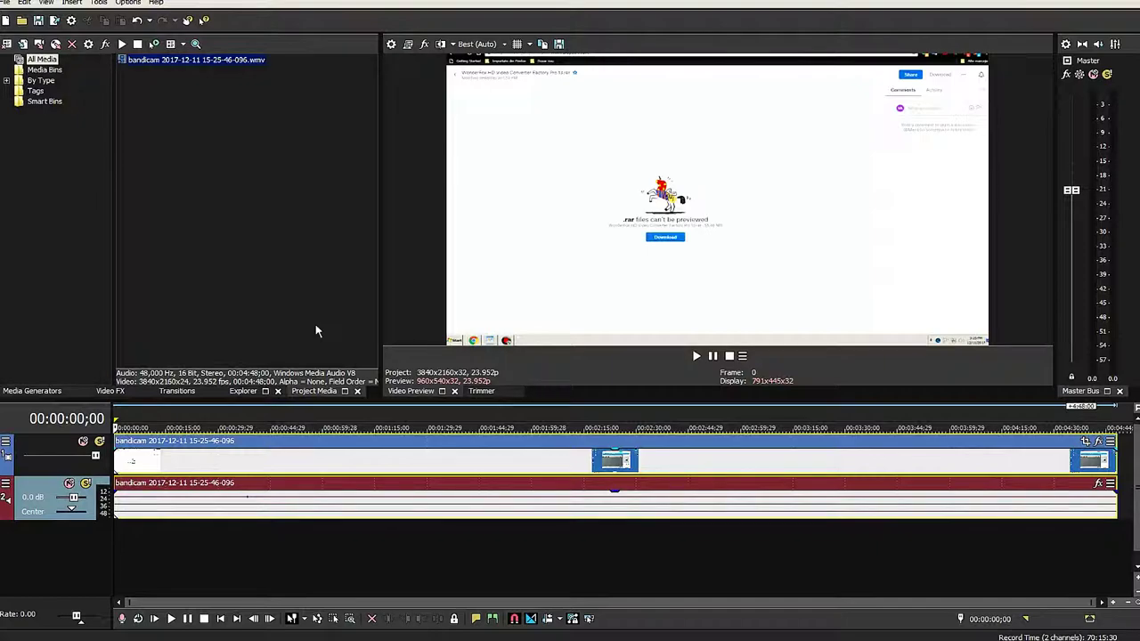
click(697, 357)
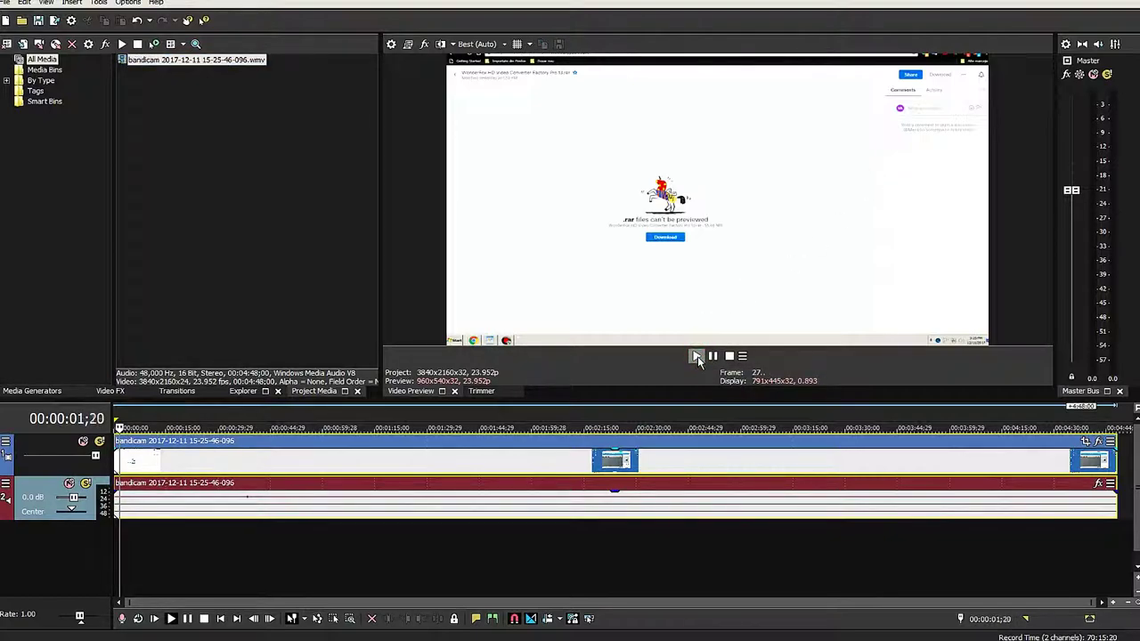
click(713, 356)
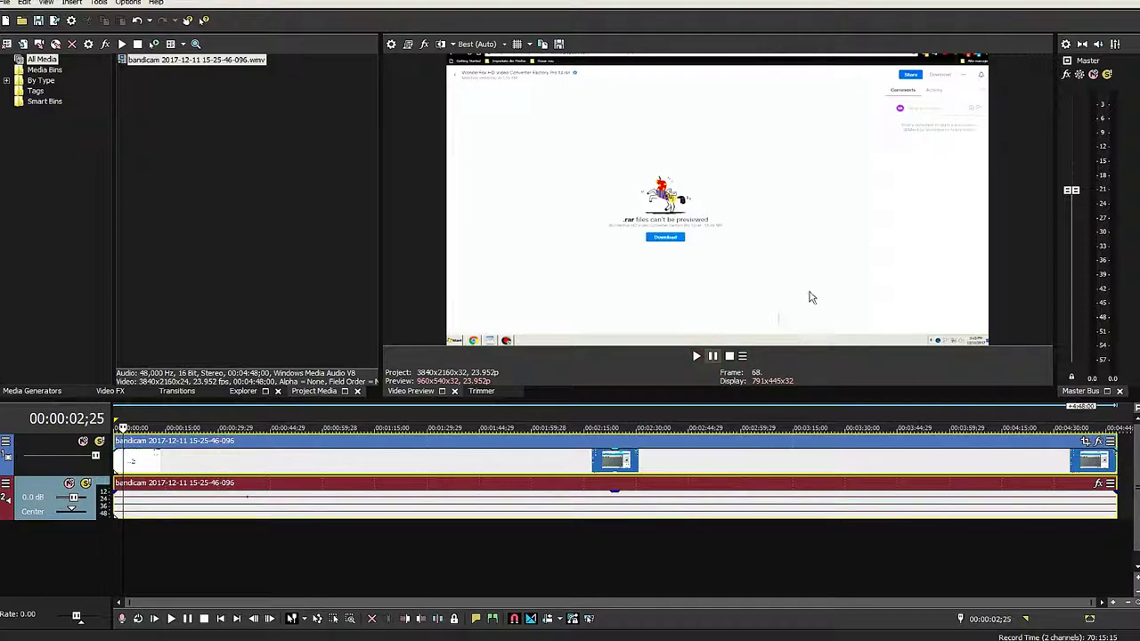